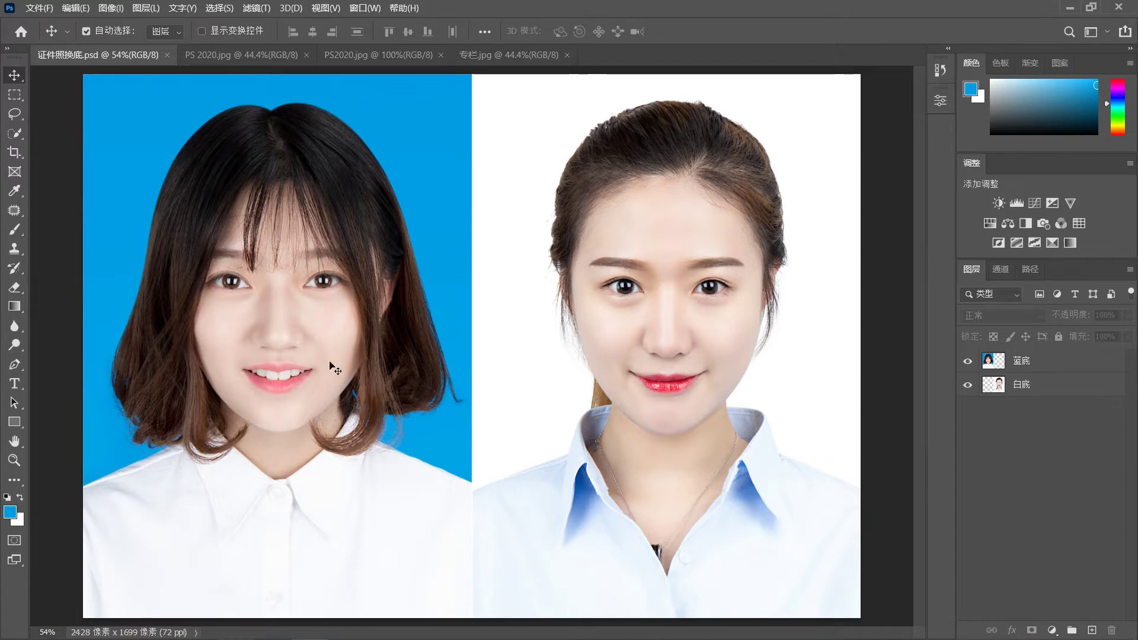
# On the 蓝底 layer, sample the blue background in Hue/Saturation and shift Hue to +127
pyautogui.click(1070, 364)
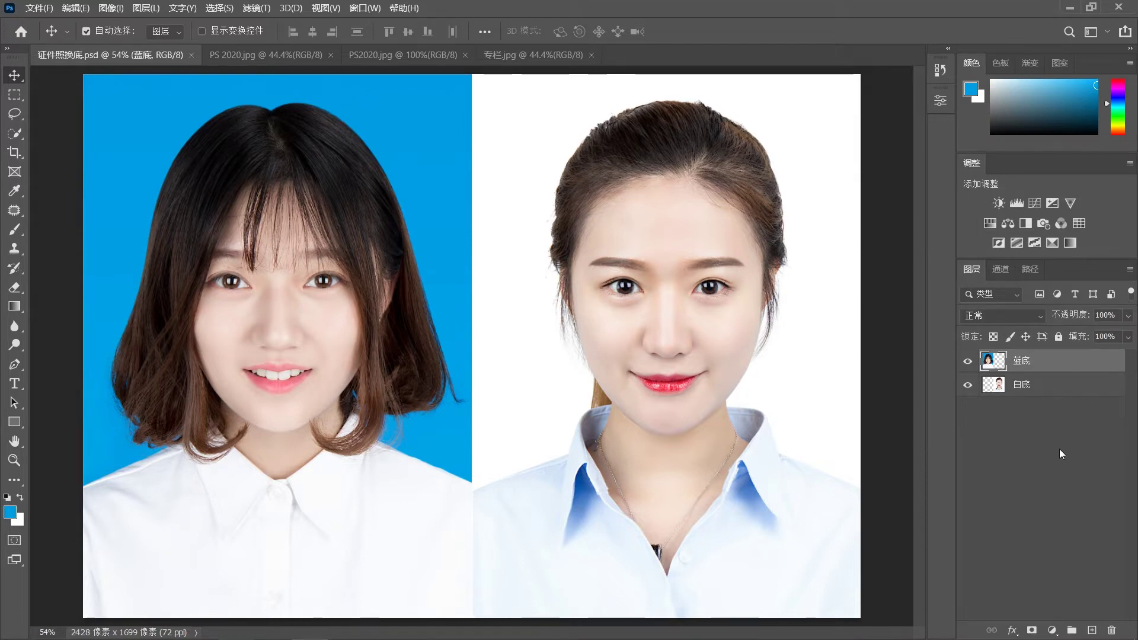
pyautogui.hotkey('ctrl', 'u')
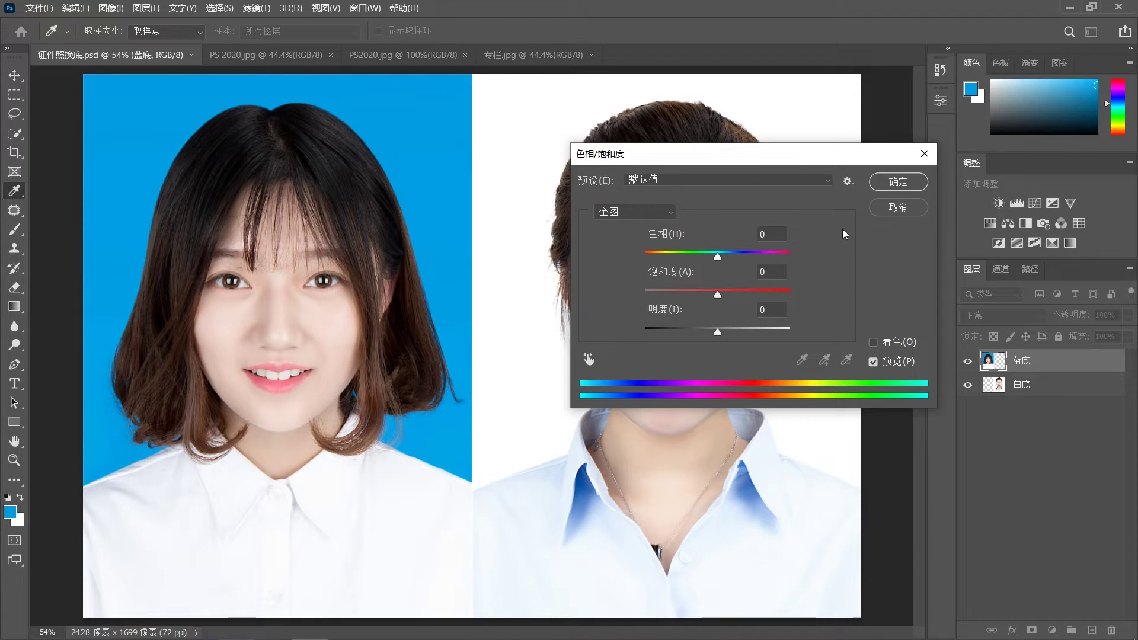
pyautogui.click(594, 359)
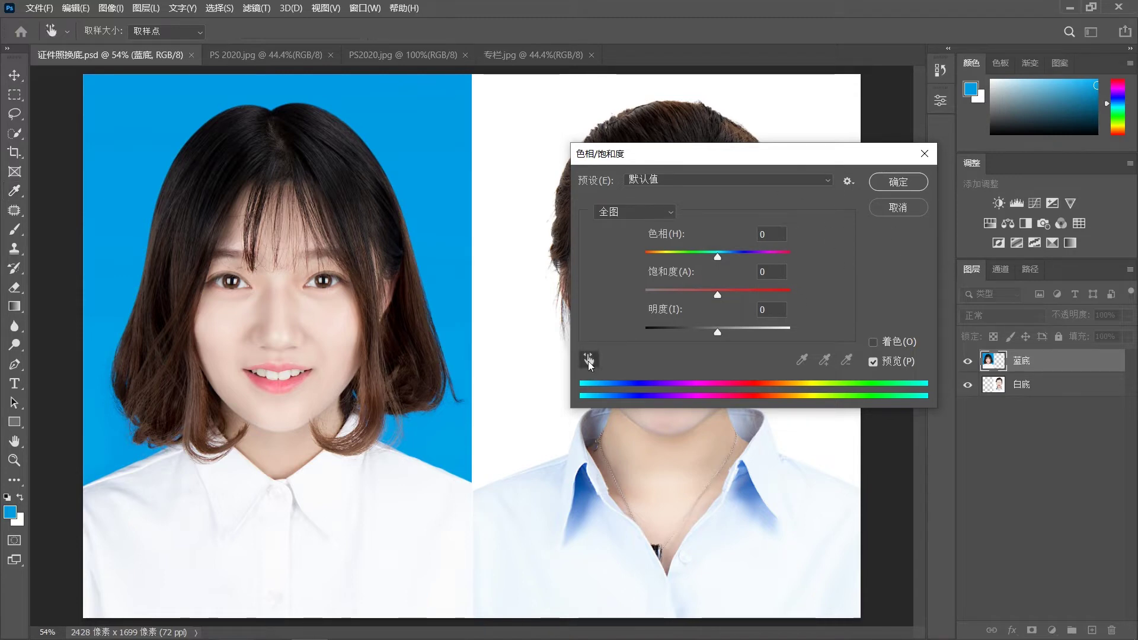
pyautogui.click(427, 206)
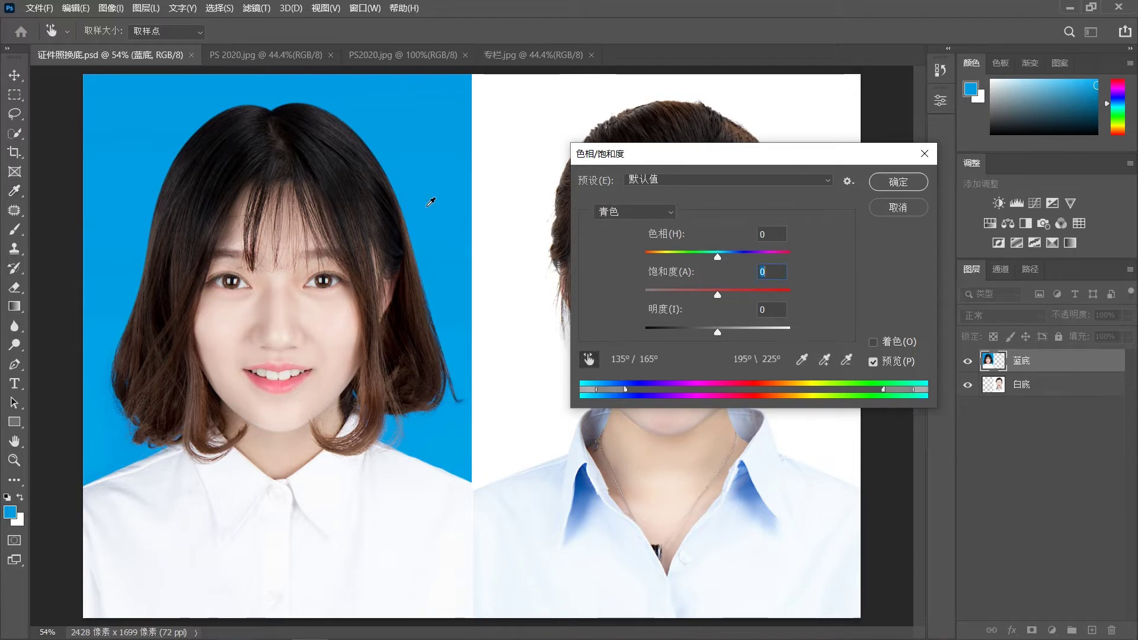
pyautogui.moveTo(722, 259); pyautogui.dragTo(775, 258)
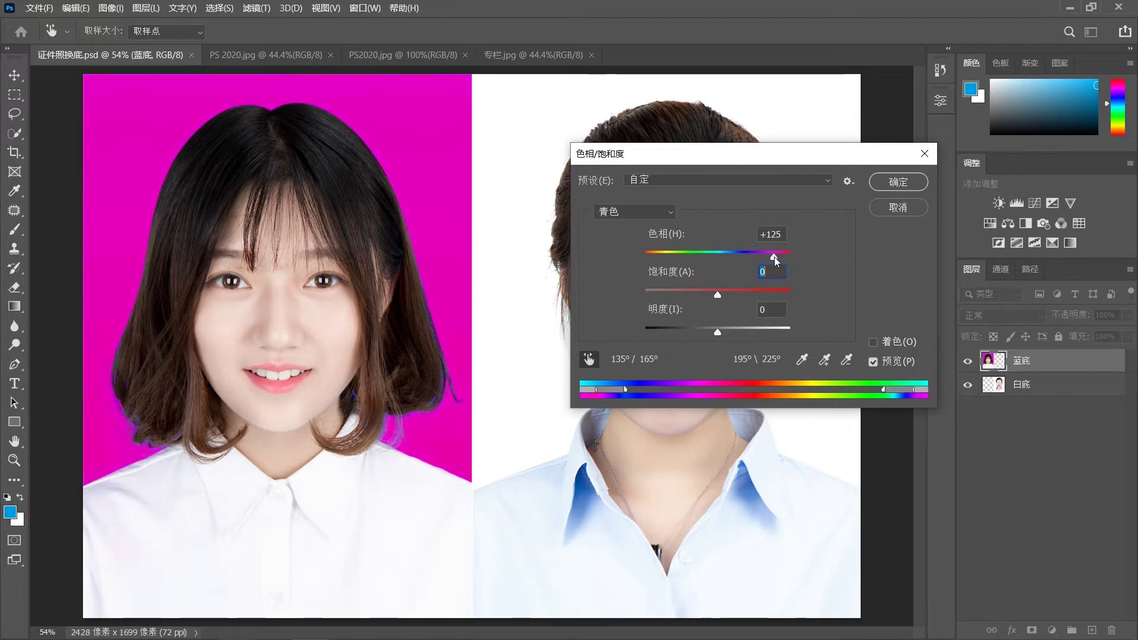
pyautogui.moveTo(775, 259); pyautogui.dragTo(775, 259)
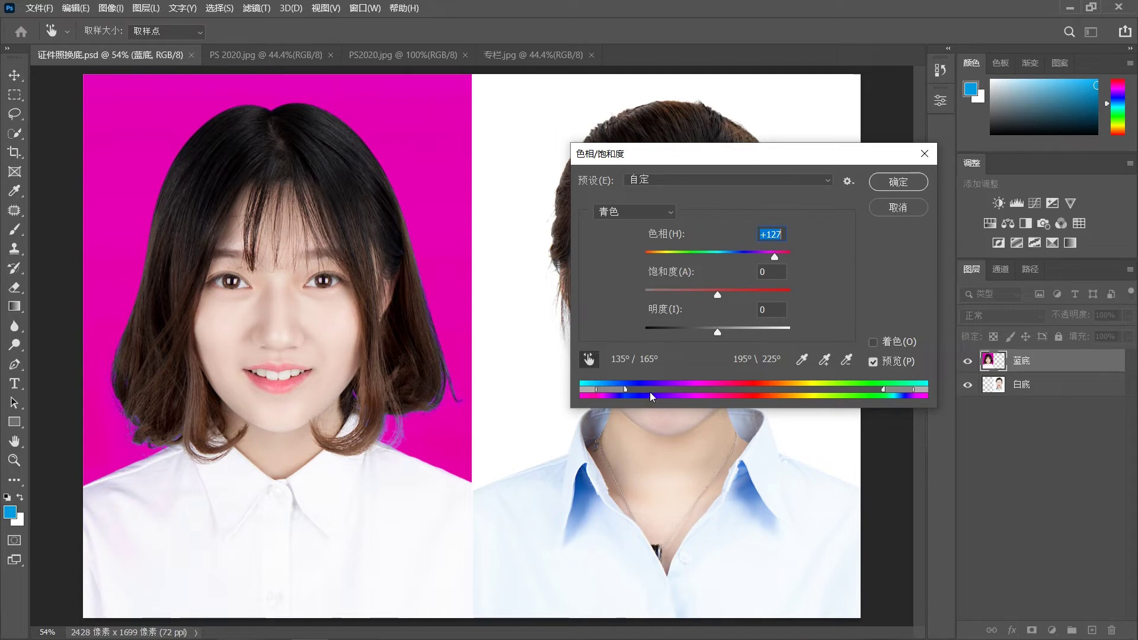
# Widen the colour range, set Hue +167, Saturation -21, Lightness -13, and apply
pyautogui.moveTo(625, 392); pyautogui.dragTo(673, 393)
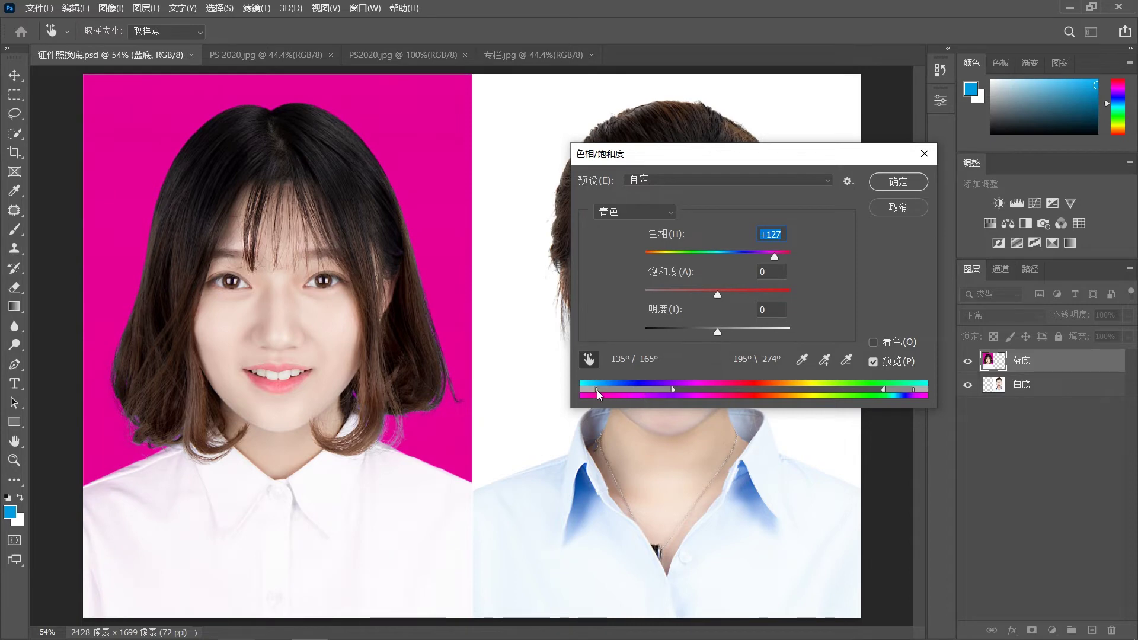
pyautogui.moveTo(597, 390); pyautogui.dragTo(659, 393)
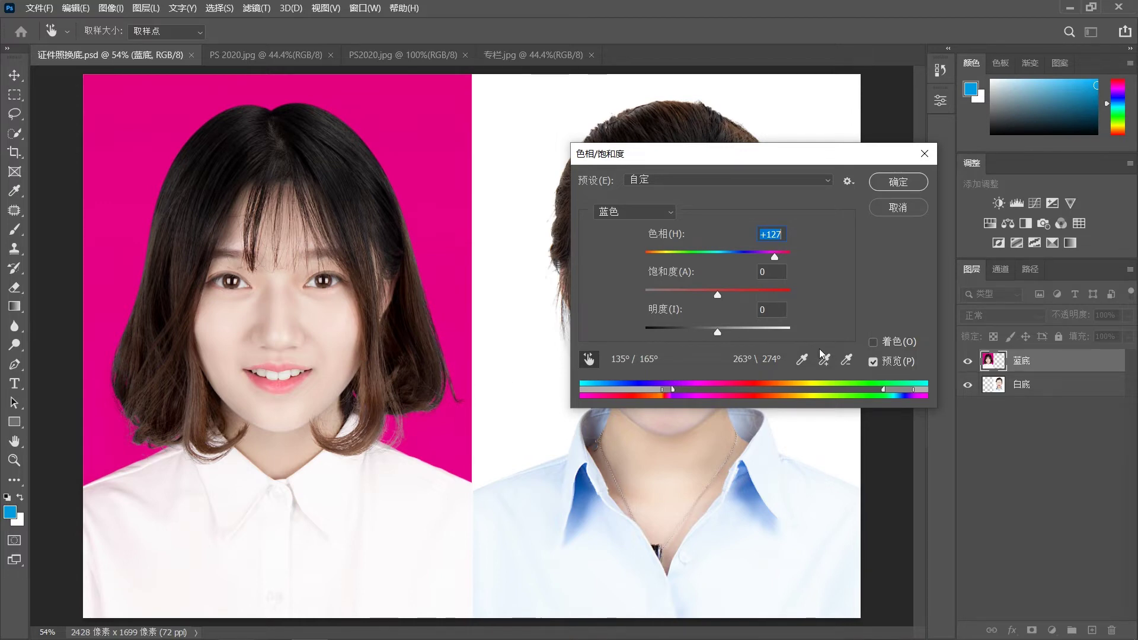
pyautogui.moveTo(775, 257); pyautogui.dragTo(788, 261)
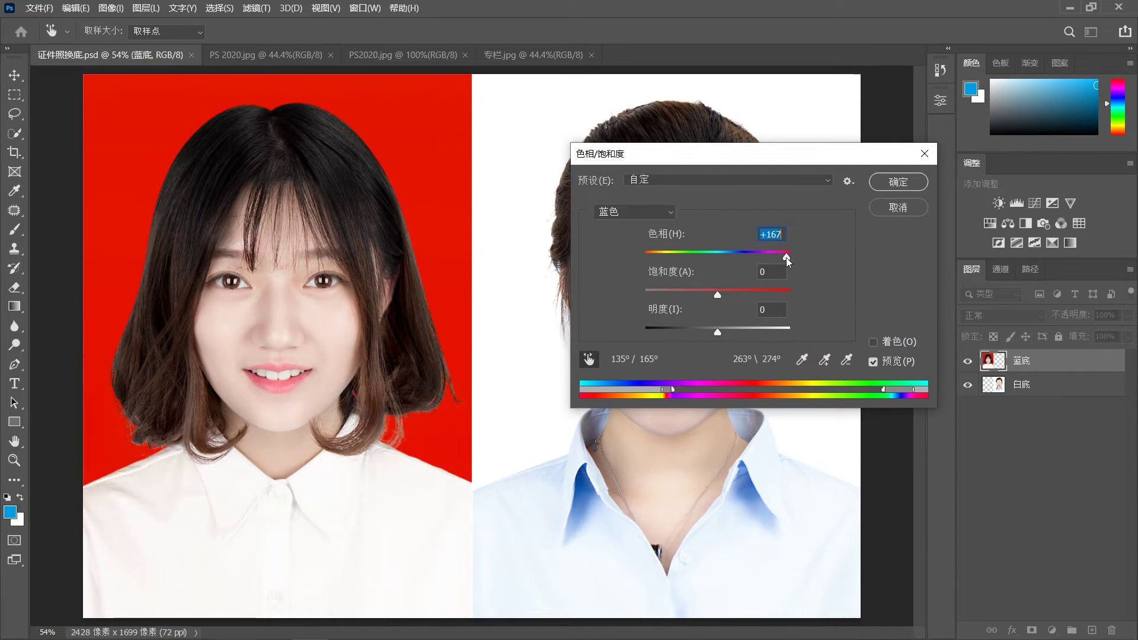
pyautogui.moveTo(718, 295); pyautogui.dragTo(703, 294)
pyautogui.moveTo(716, 333); pyautogui.dragTo(709, 332)
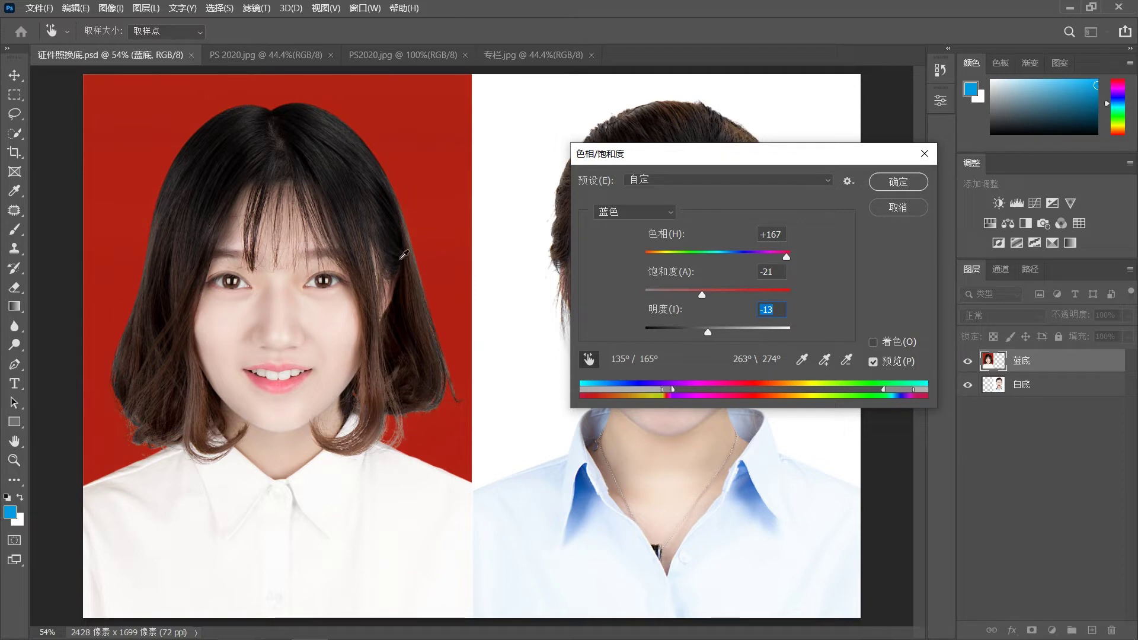
pyautogui.click(882, 188)
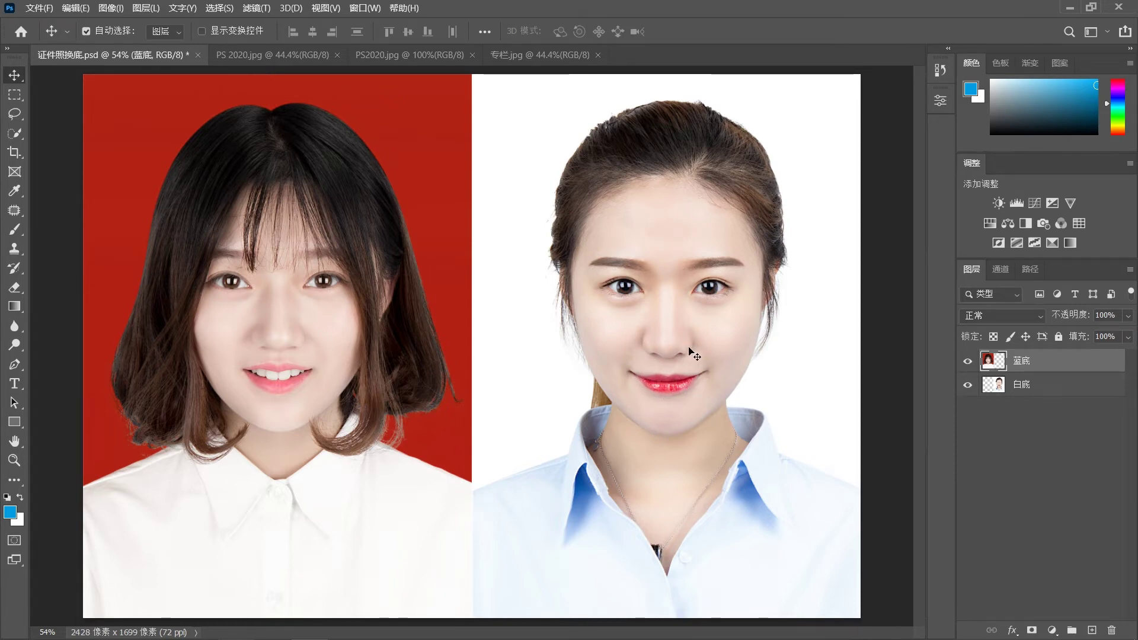
# Select the subject on the 白底 layer and mask out its white background
pyautogui.click(1051, 393)
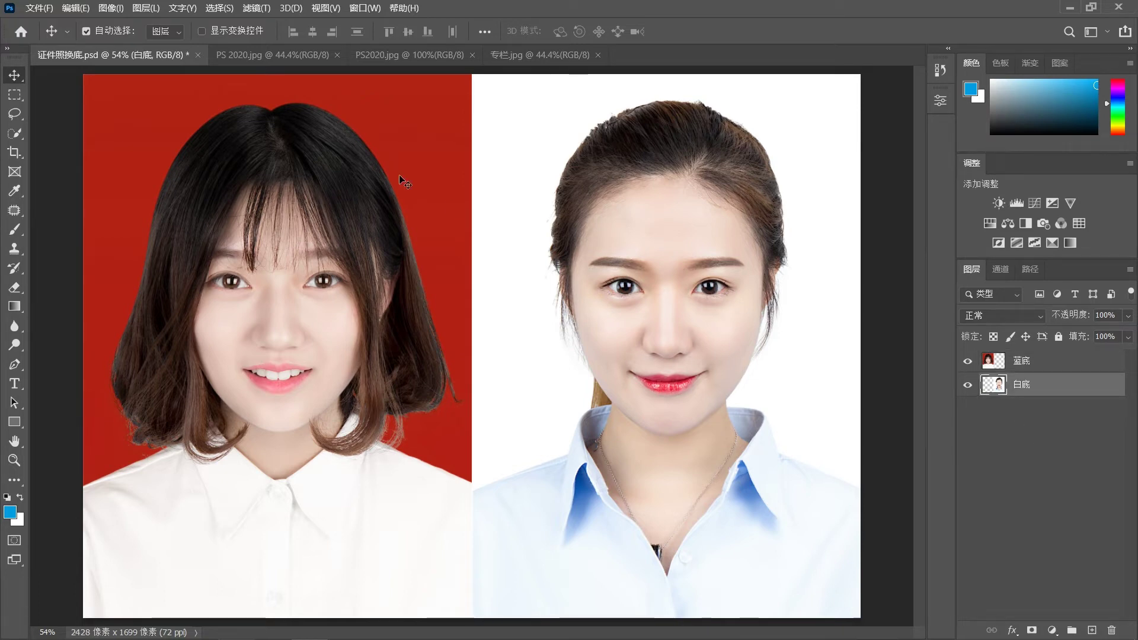
pyautogui.click(218, 9)
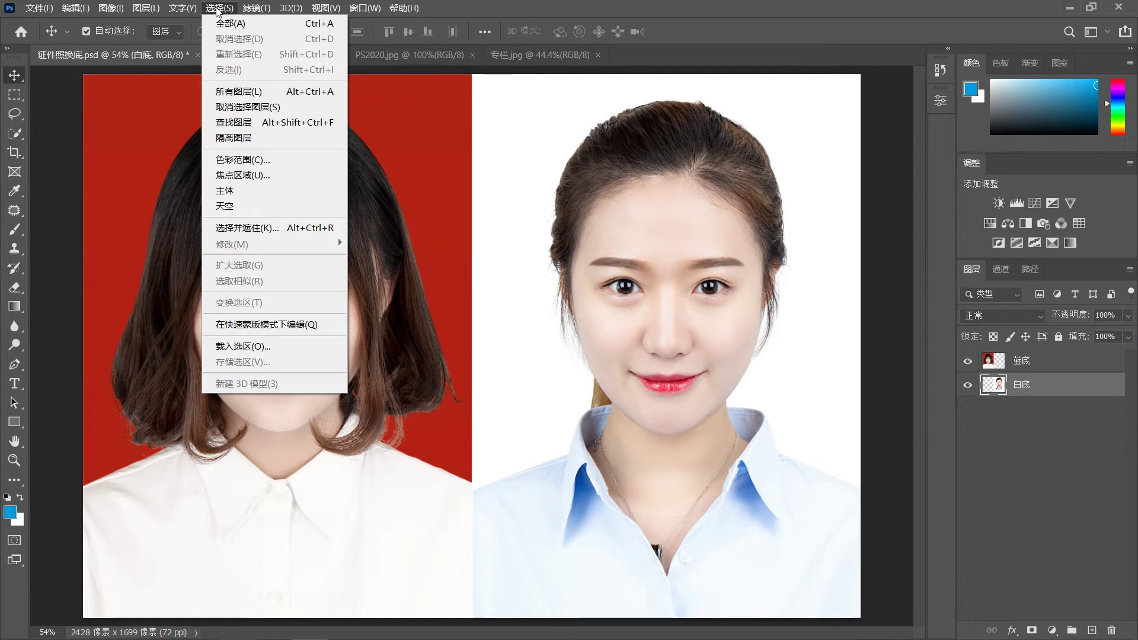
pyautogui.click(235, 192)
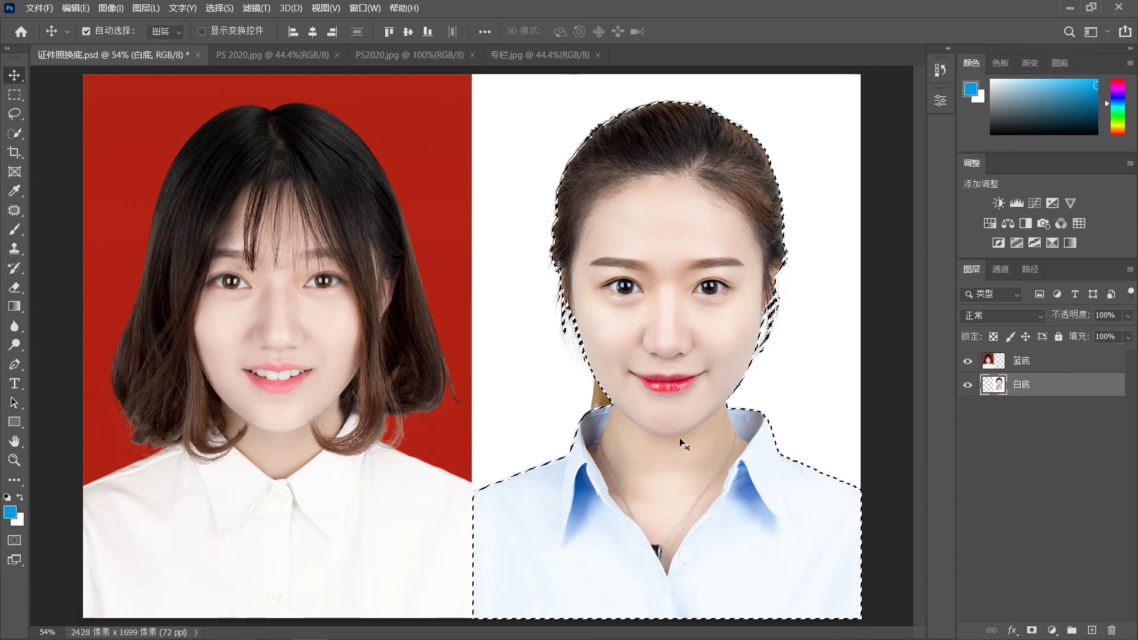
pyautogui.click(1032, 632)
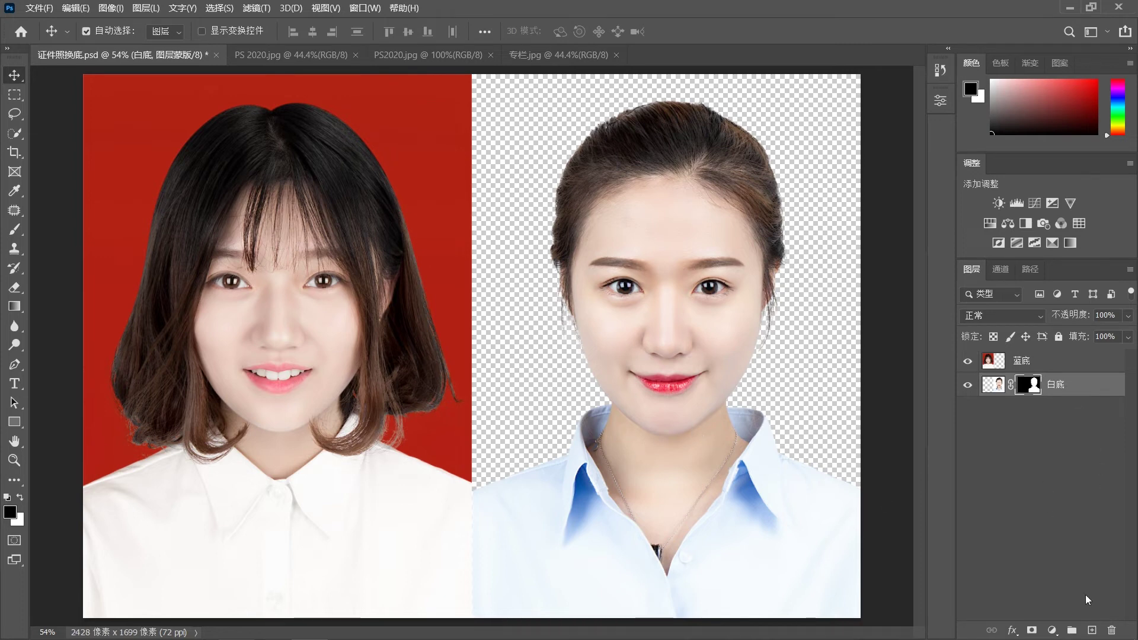
pyautogui.click(1092, 630)
# Add a layer below 白底 filled with the blue foreground colour, then target its mask
pyautogui.moveTo(1042, 384); pyautogui.dragTo(1038, 446)
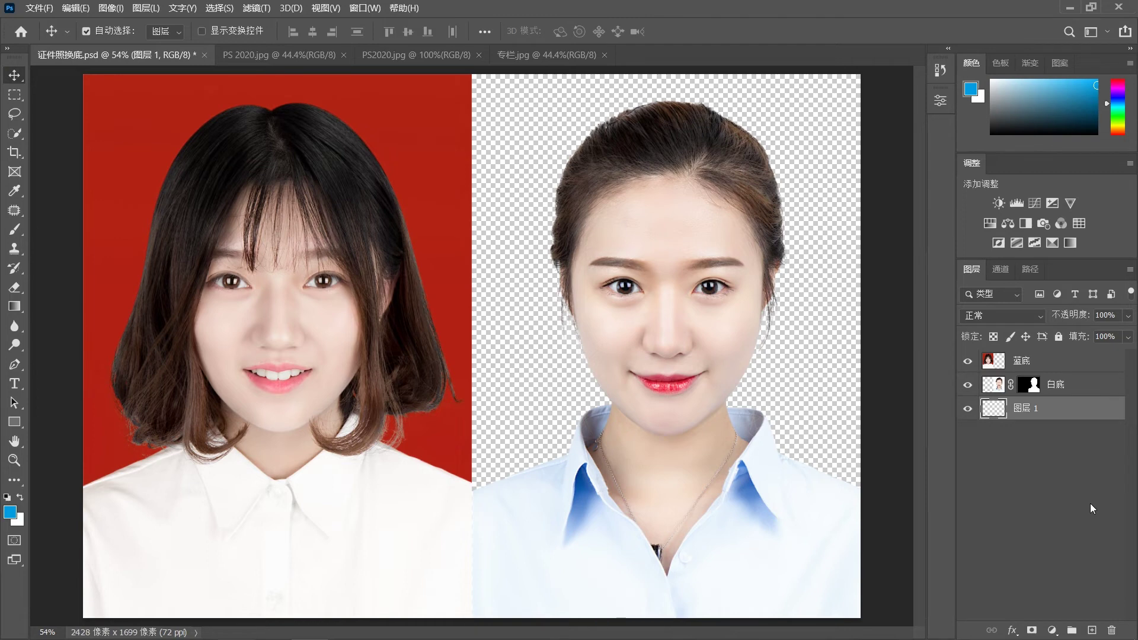
pyautogui.hotkey('alt', 'Delete')
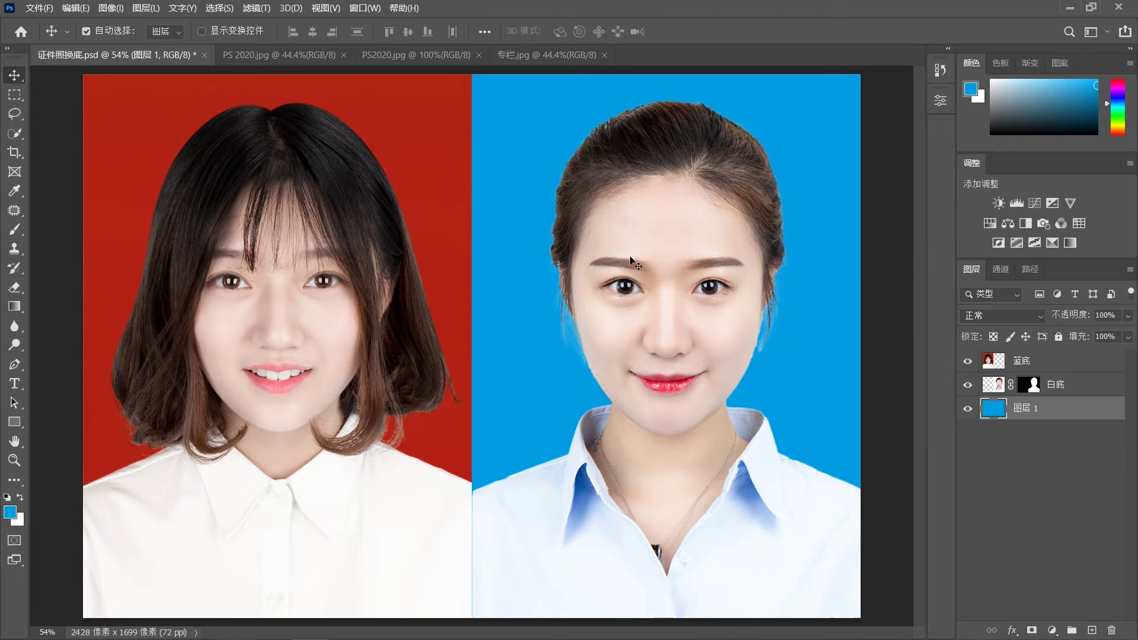
pyautogui.scroll(3, 572, 244)
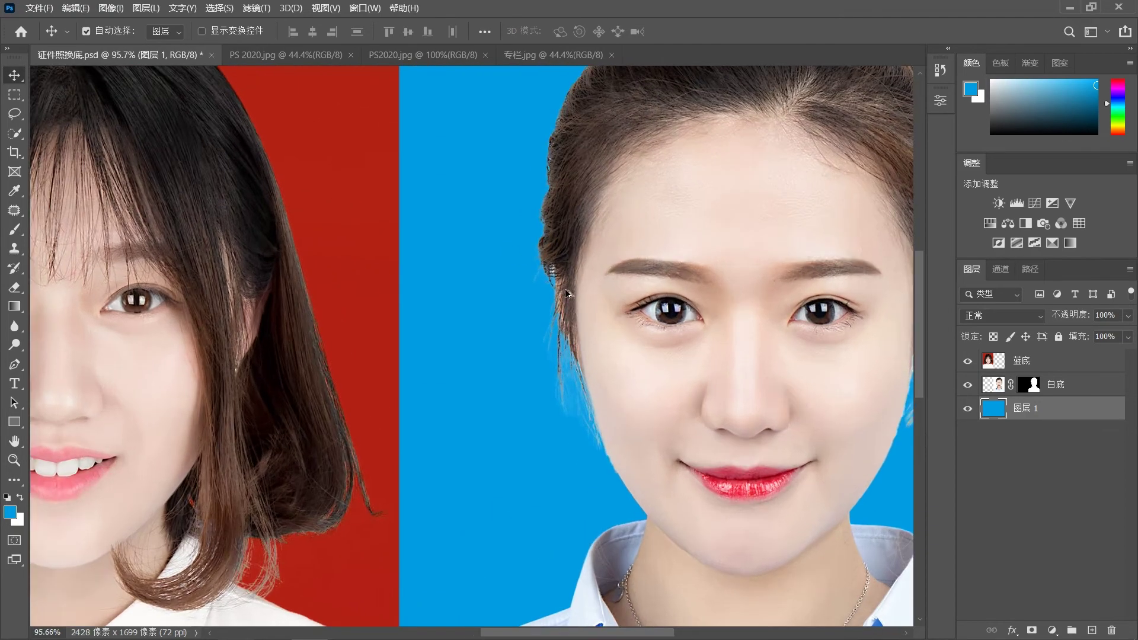
pyautogui.scroll(2, 558, 252)
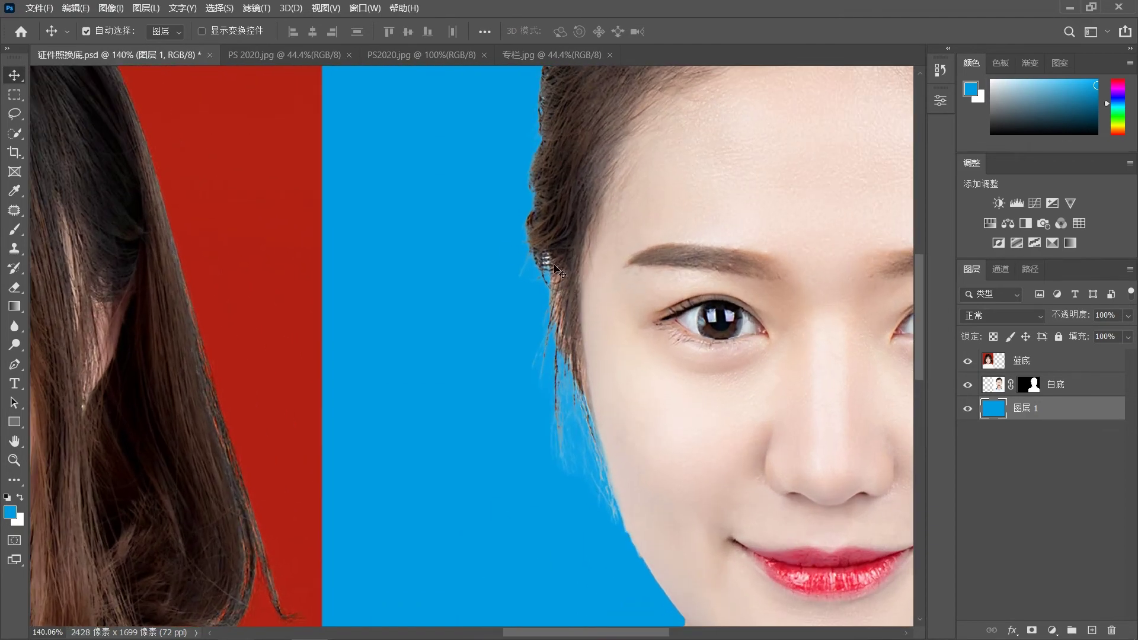
pyautogui.scroll(-2, 549, 356)
pyautogui.scroll(-1, 548, 364)
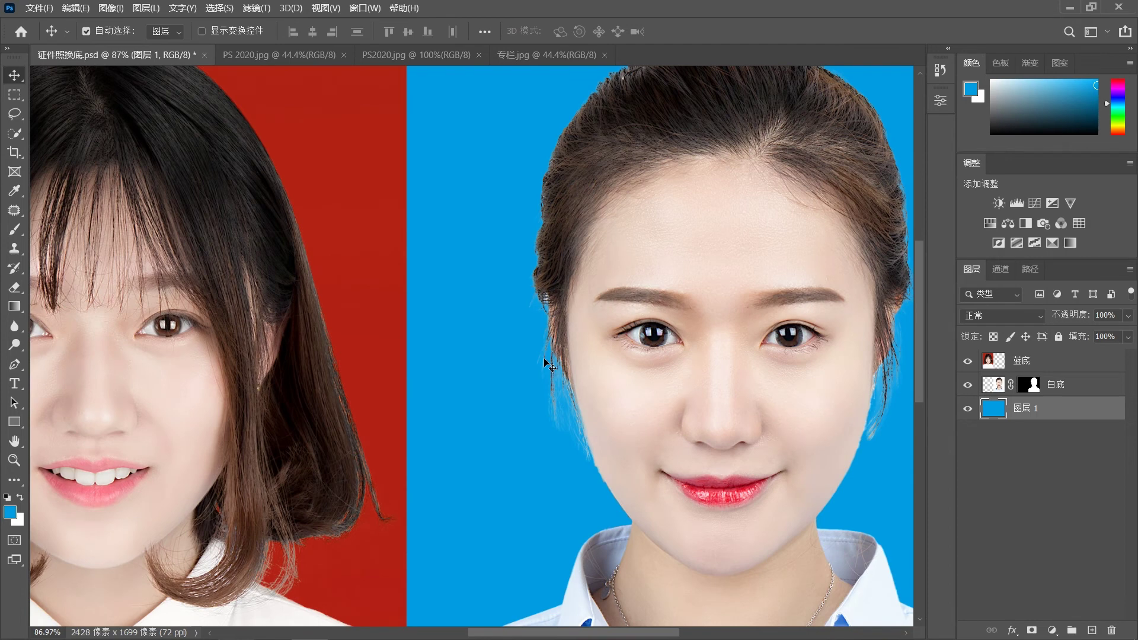
pyautogui.click(1034, 387)
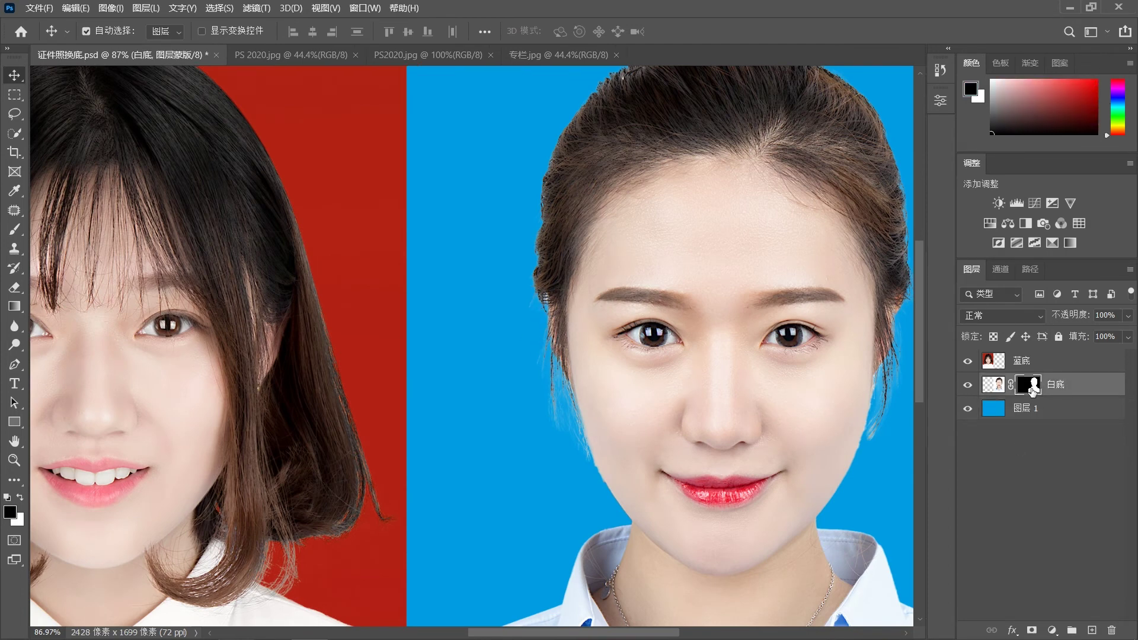
pyautogui.rightClick(1033, 391)
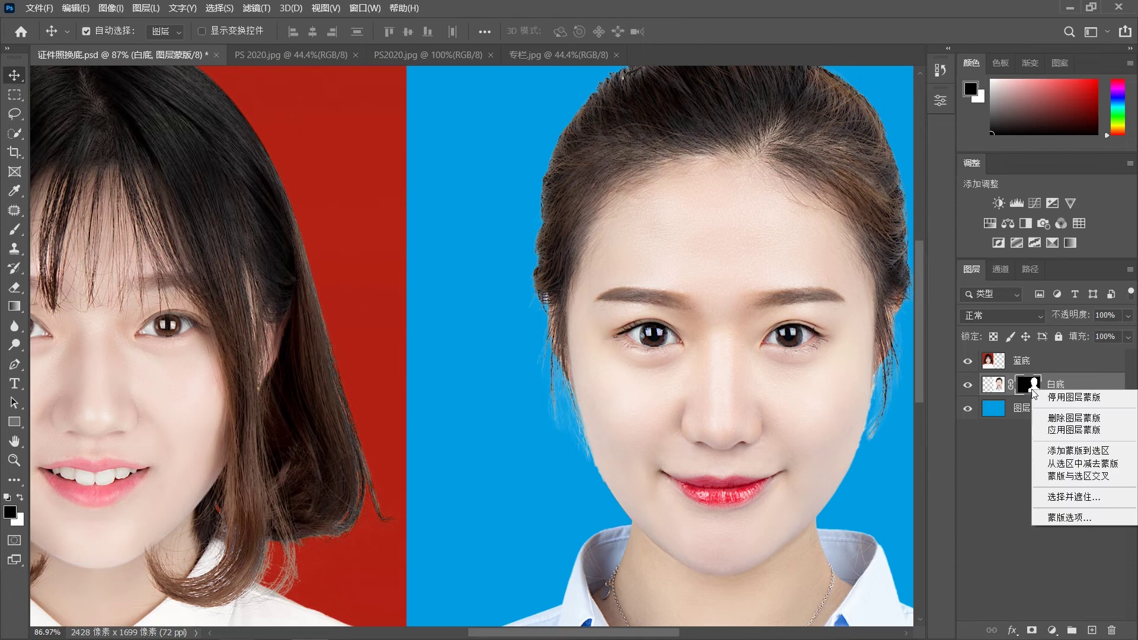
# Refine the hair edges of the 白底 mask in Select and Mask and apply it
pyautogui.click(1078, 497)
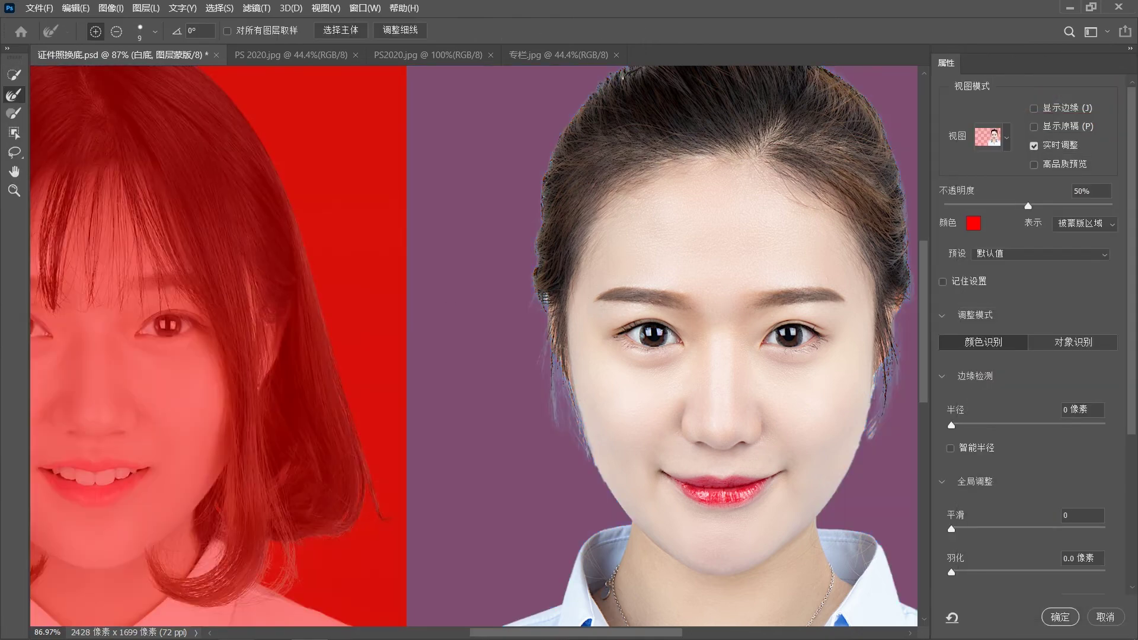
pyautogui.scroll(2, 608, 271)
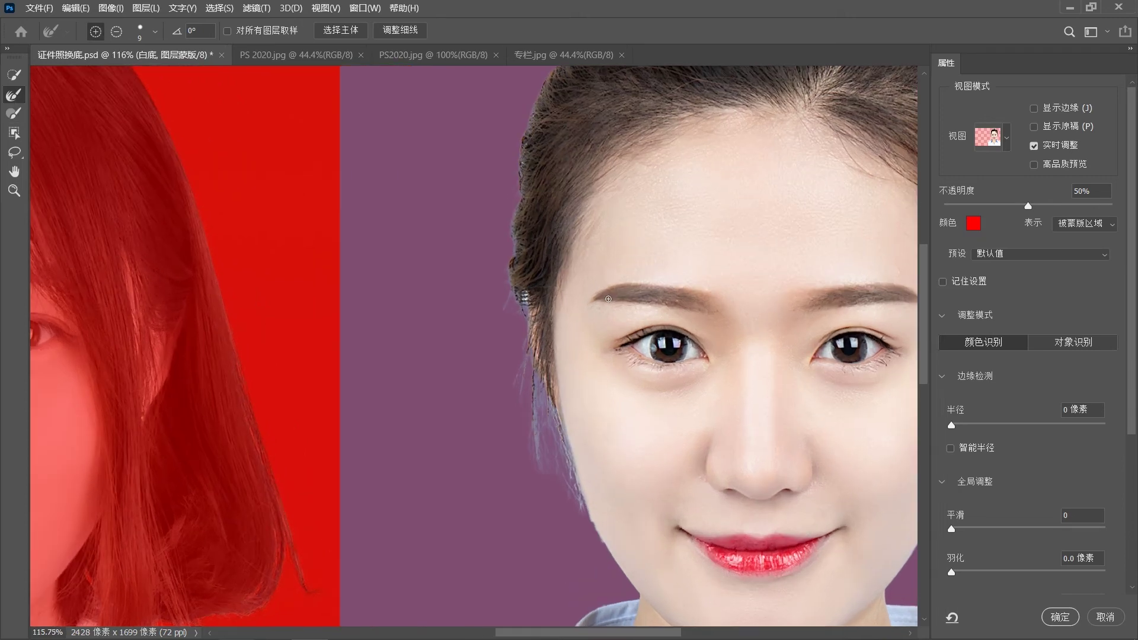
pyautogui.moveTo(611, 270); pyautogui.dragTo(572, 272)
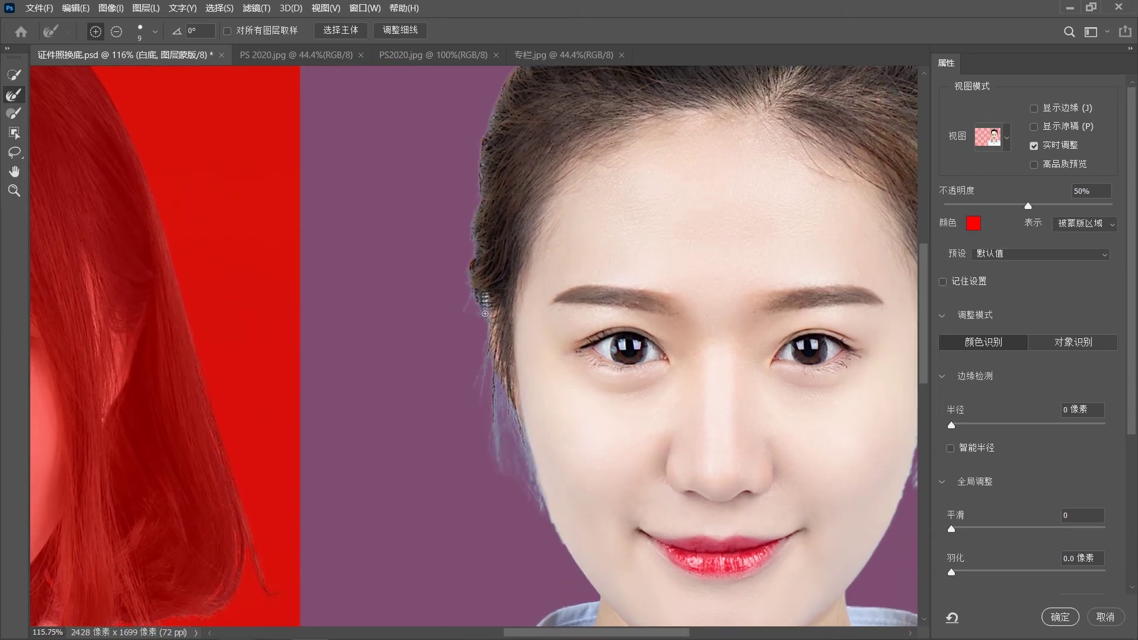
pyautogui.moveTo(568, 226); pyautogui.dragTo(501, 381)
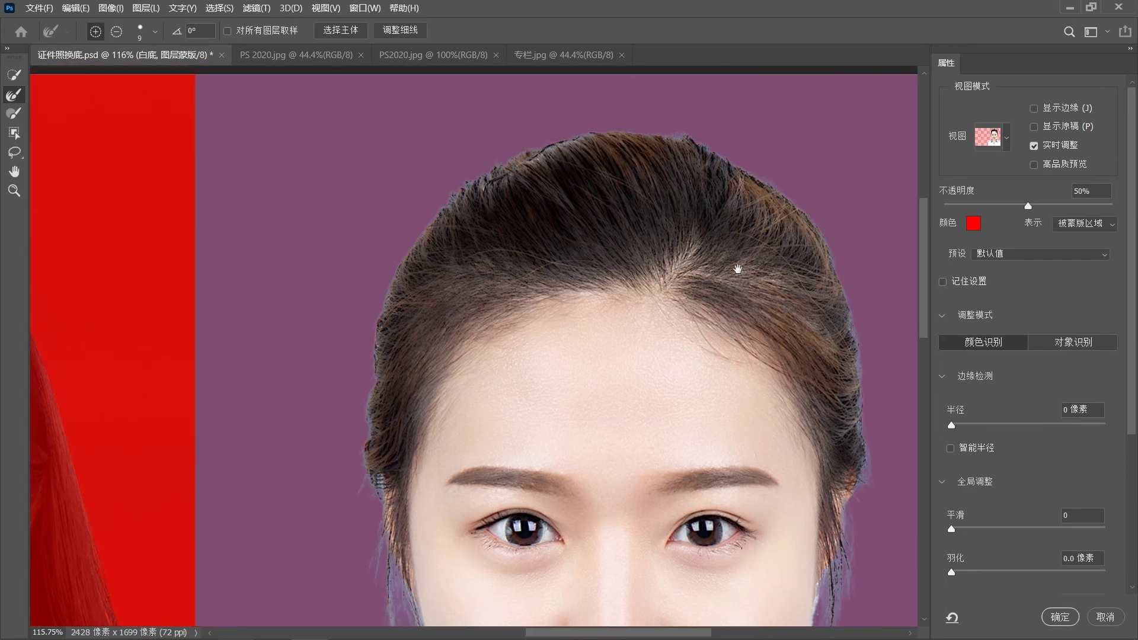
pyautogui.moveTo(738, 269); pyautogui.dragTo(635, 224)
pyautogui.moveTo(656, 262); pyautogui.dragTo(623, 178)
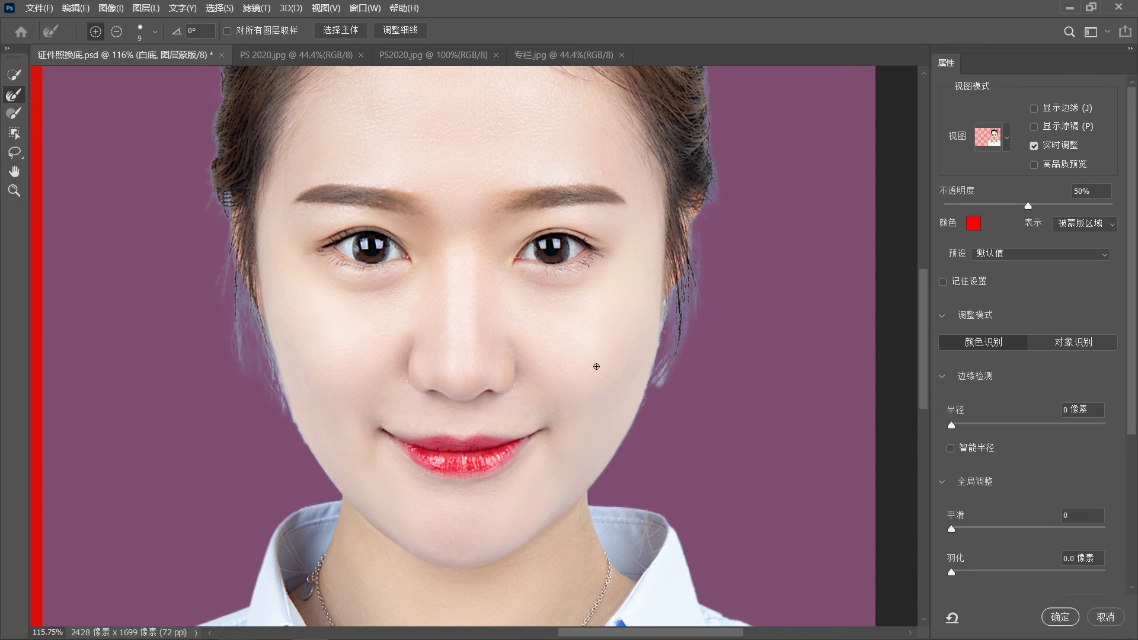
pyautogui.scroll(-3, 636, 334)
pyautogui.scroll(-1, 647, 348)
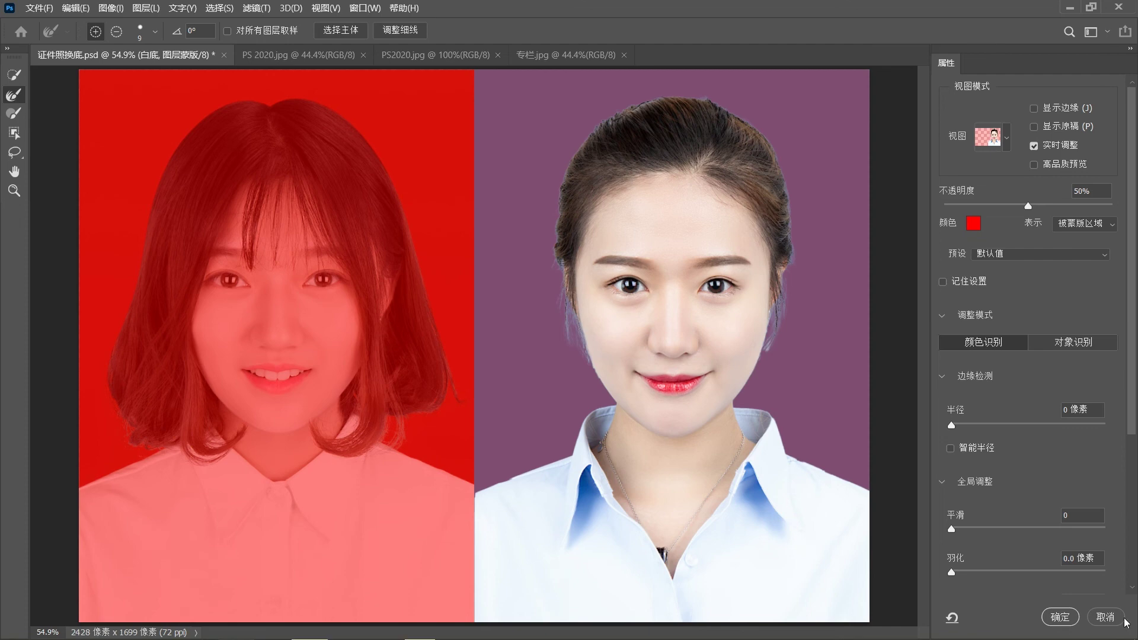
pyautogui.click(1060, 617)
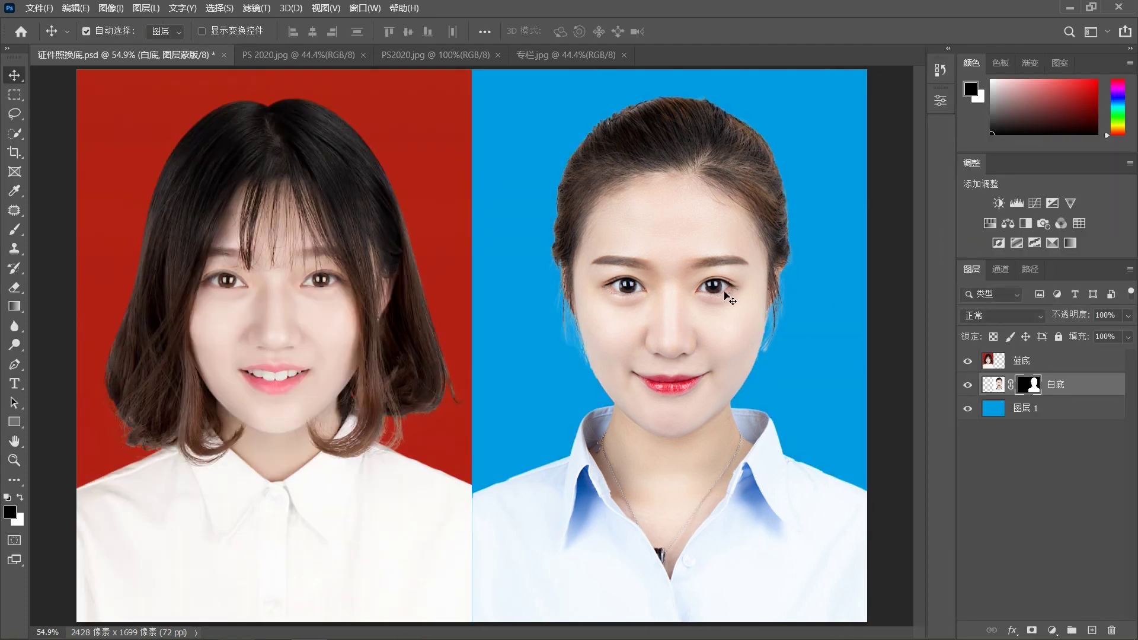